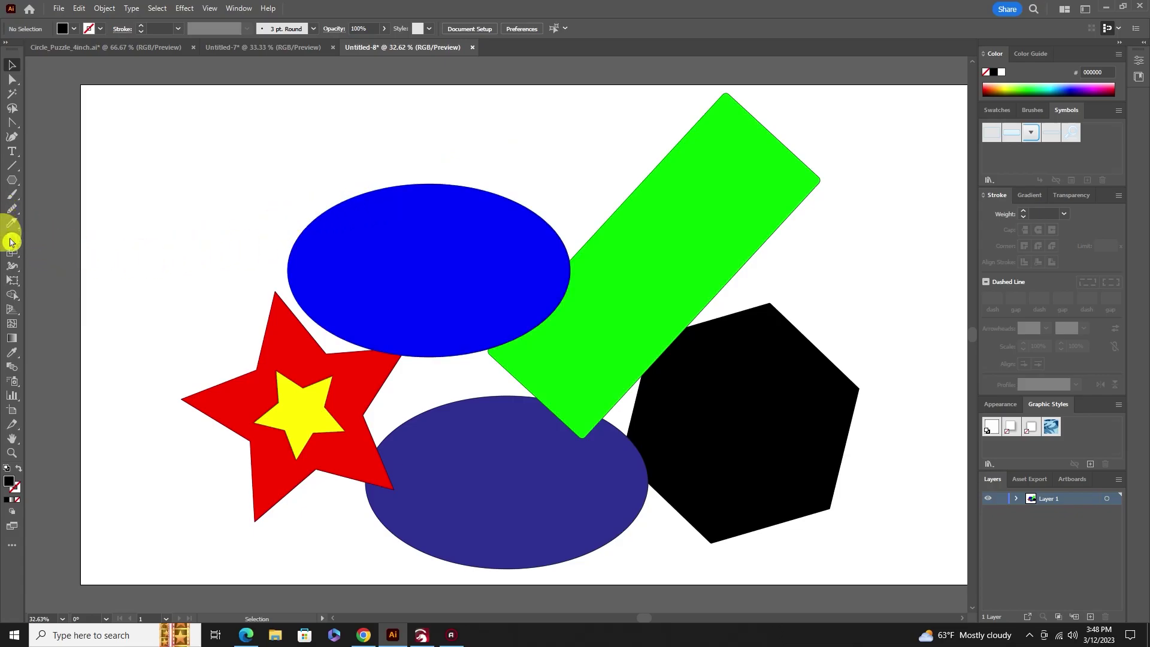
# - Try the Polygon and Smooth tools, then pick the Perspective Grid Tool, revealing the grid
pyautogui.click(14, 182)
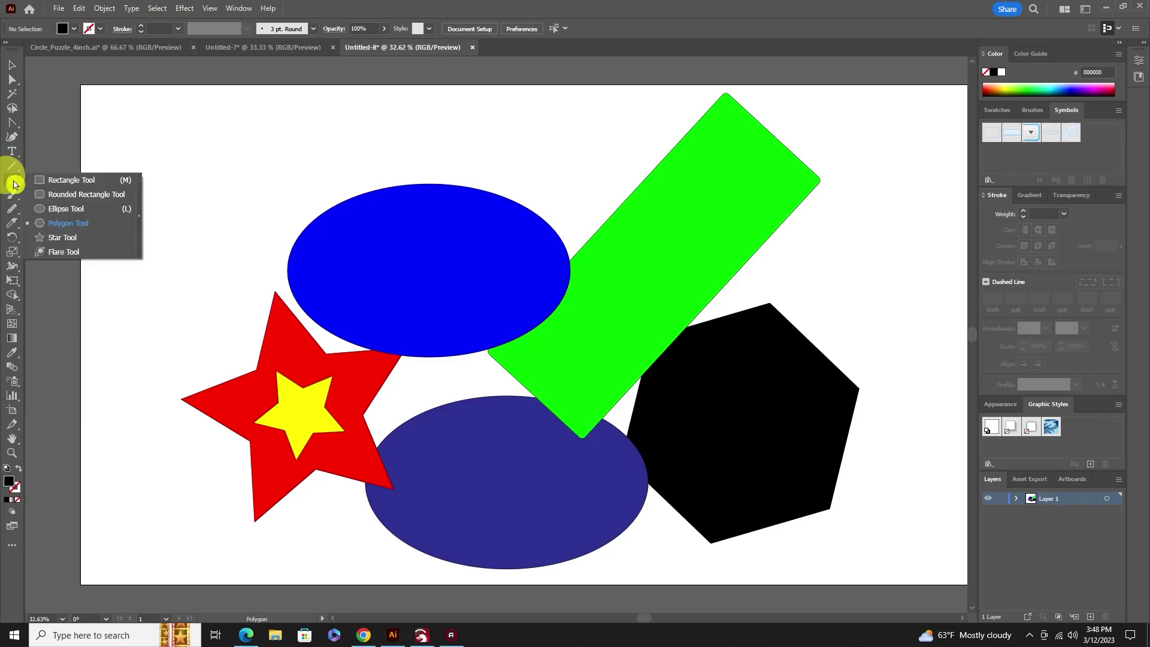
pyautogui.click(9, 210)
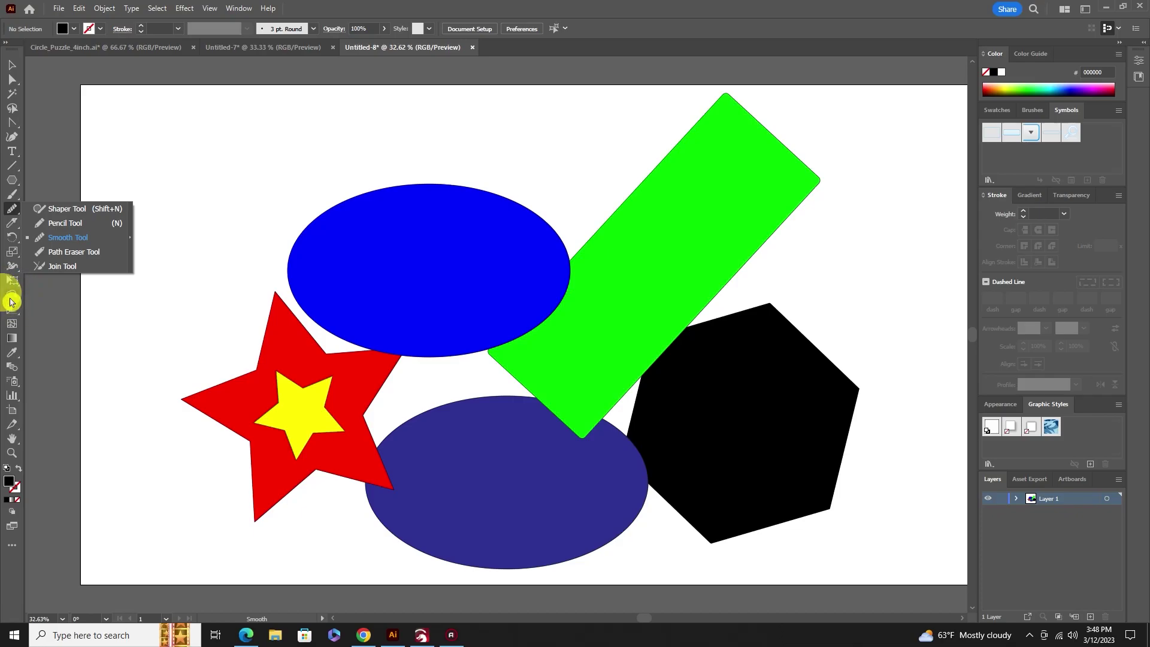
pyautogui.click(12, 310)
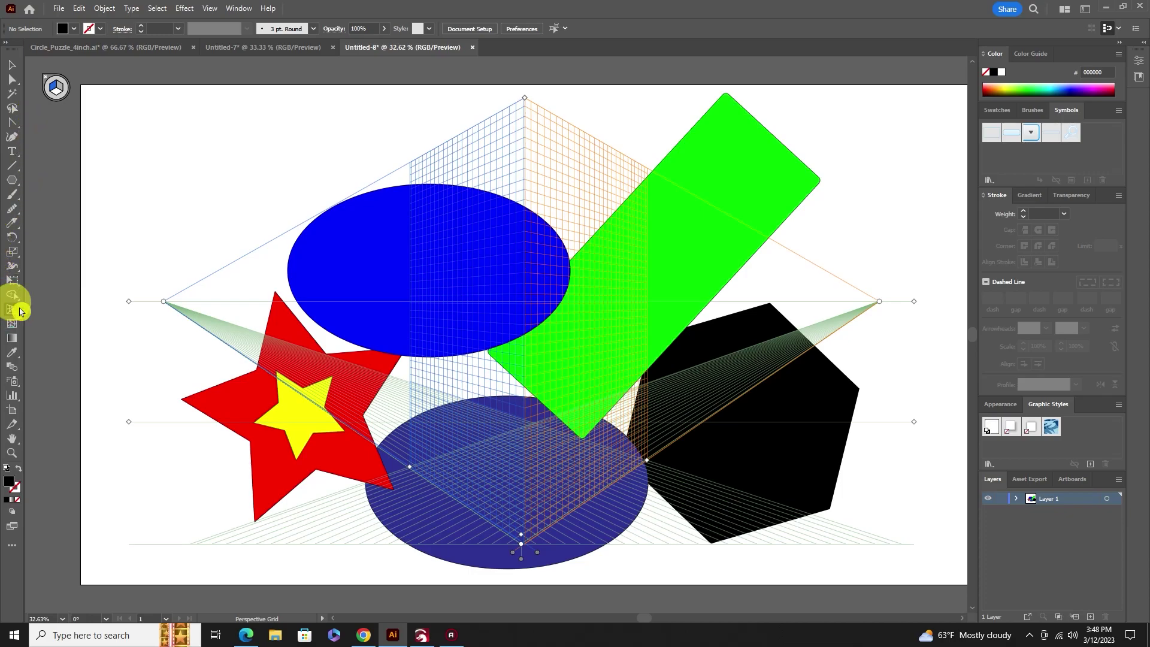
pyautogui.moveTo(7, 316); pyautogui.dragTo(57, 328)
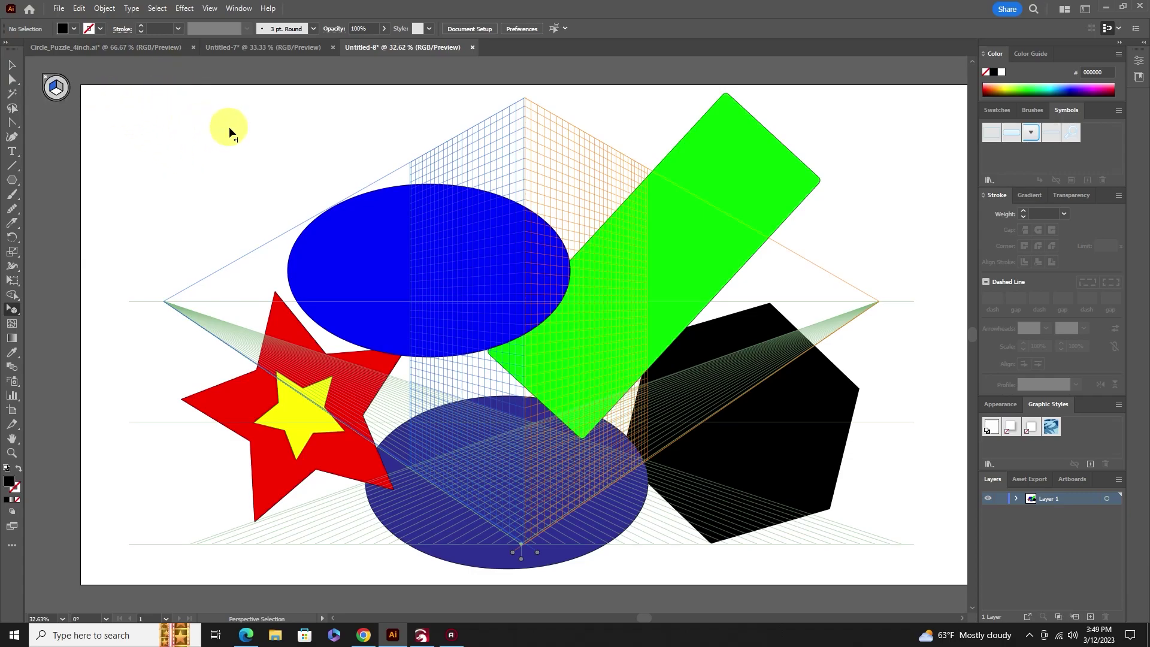
pyautogui.click(12, 82)
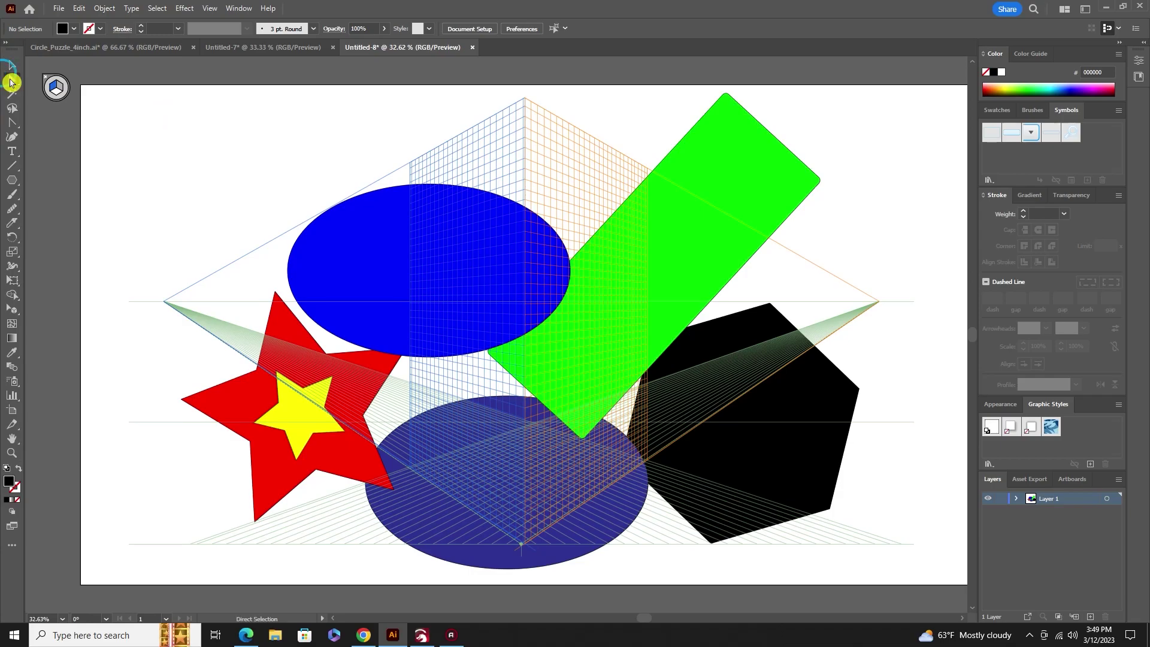
pyautogui.click(12, 65)
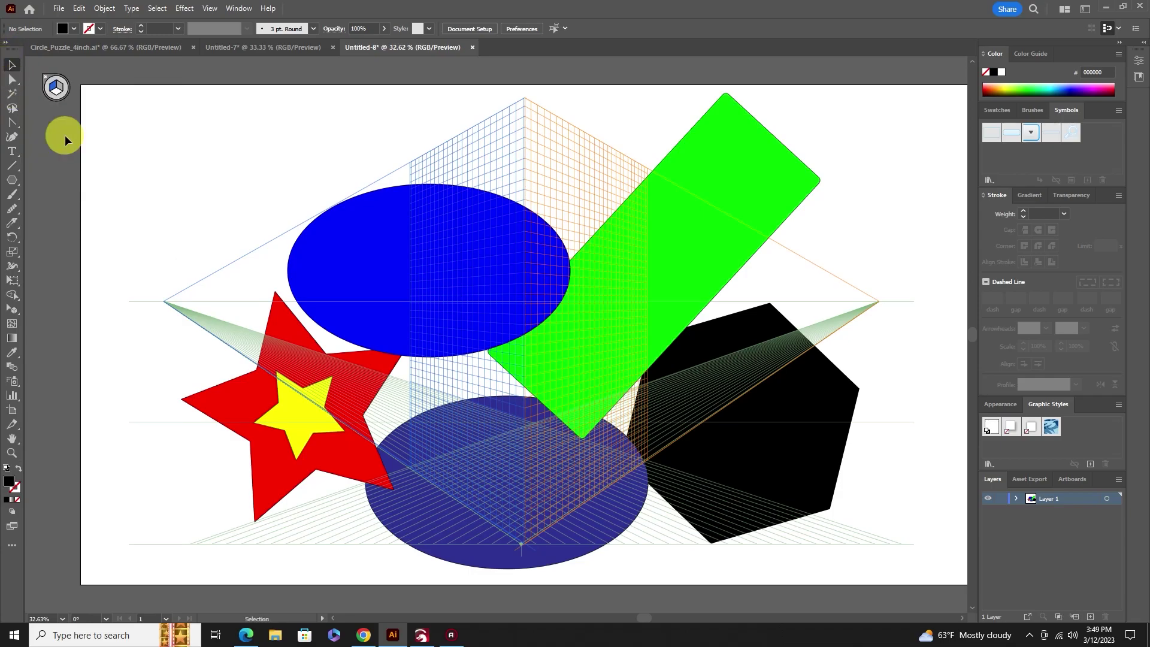
pyautogui.click(428, 151)
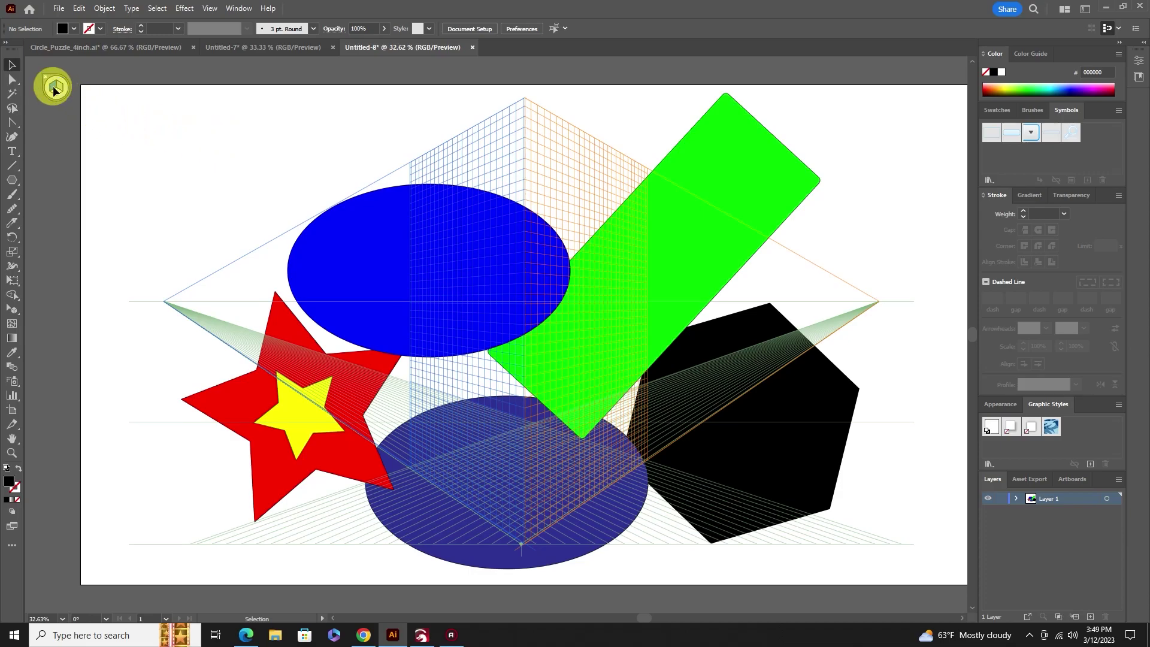
pyautogui.moveTo(52, 86); pyautogui.dragTo(45, 76)
pyautogui.click(46, 74)
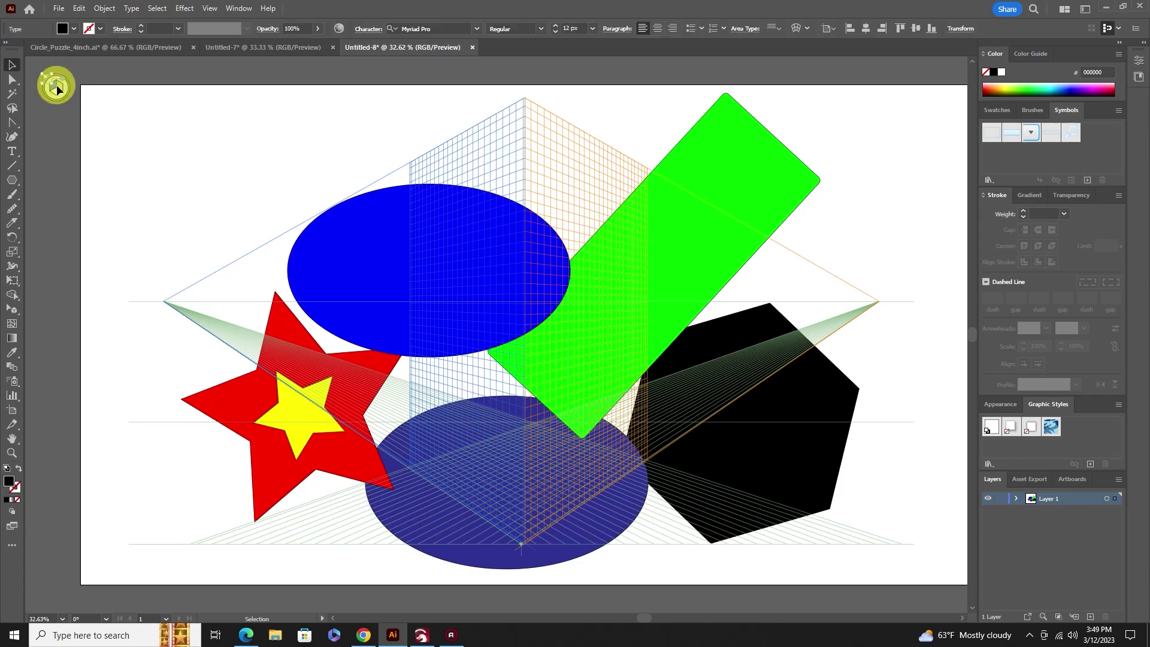
pyautogui.click(30, 67)
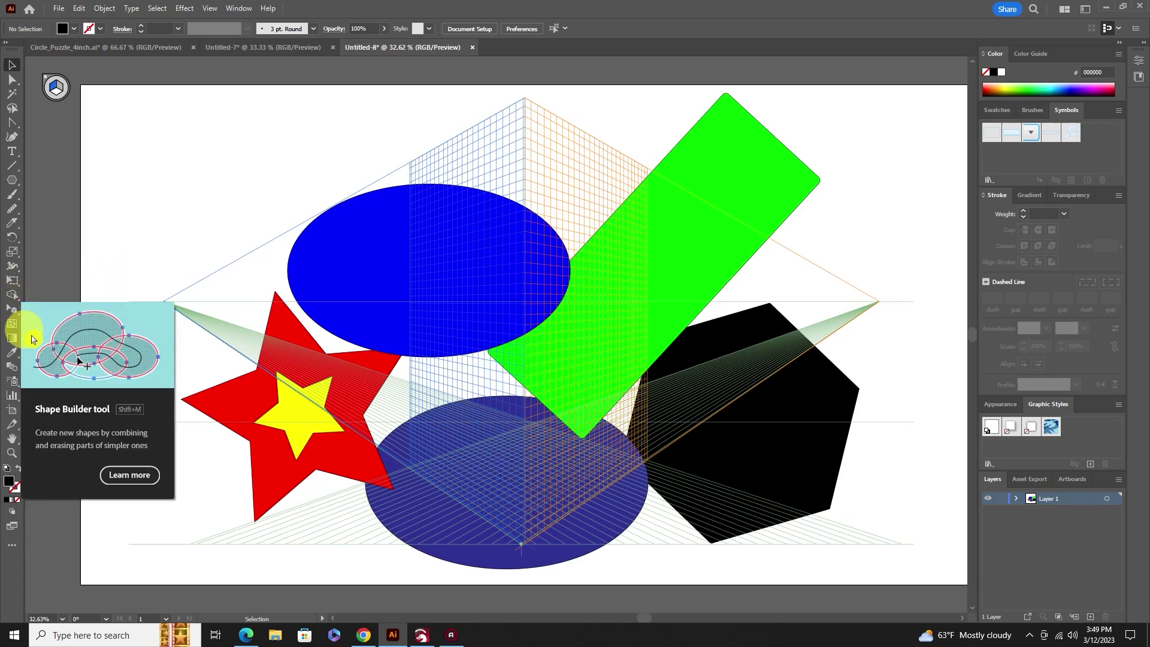
# - Cycle through the Perspective Grid and Perspective Selection tools, then choose Hide Grid on the plane widget
pyautogui.click(13, 314)
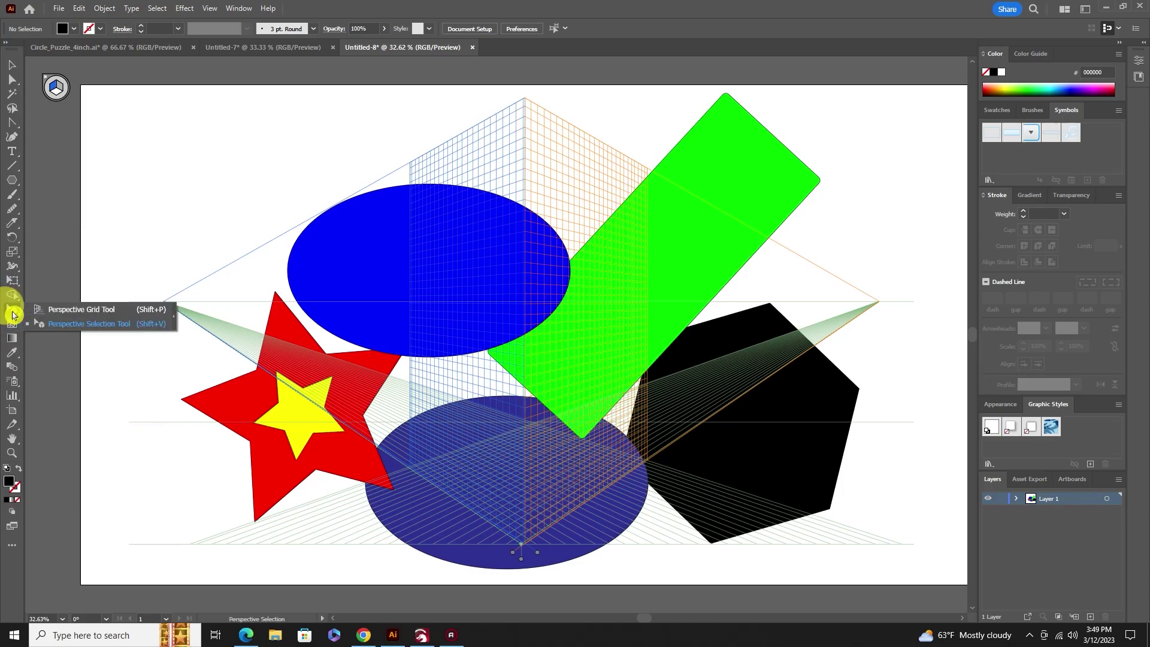
pyautogui.click(78, 311)
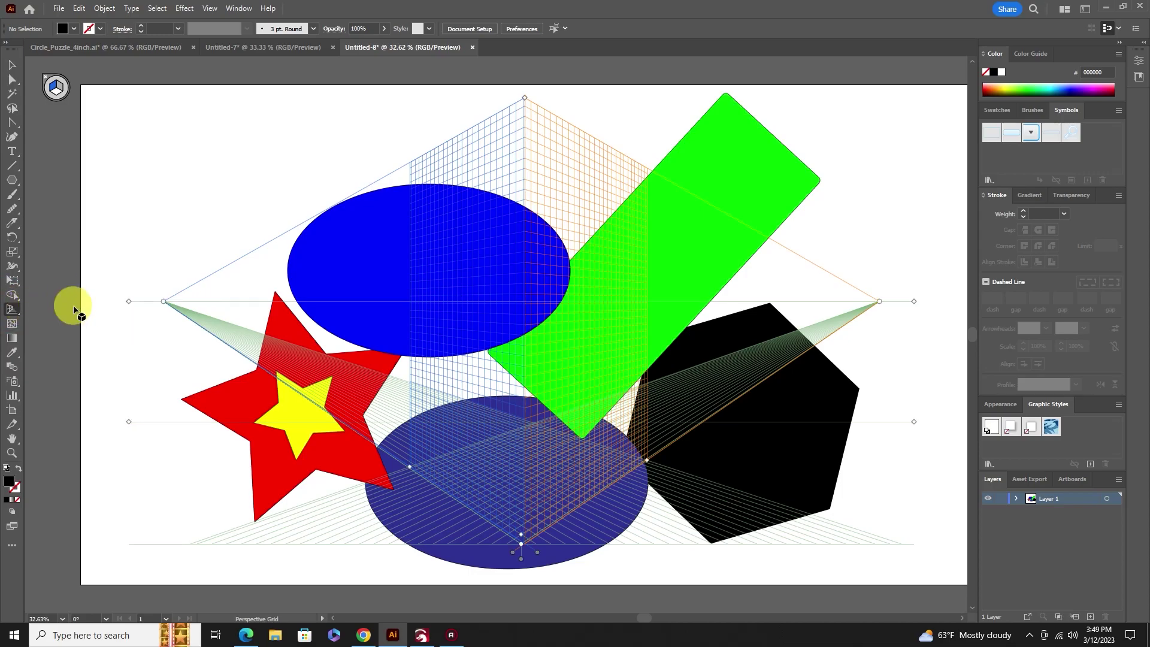
pyautogui.click(12, 313)
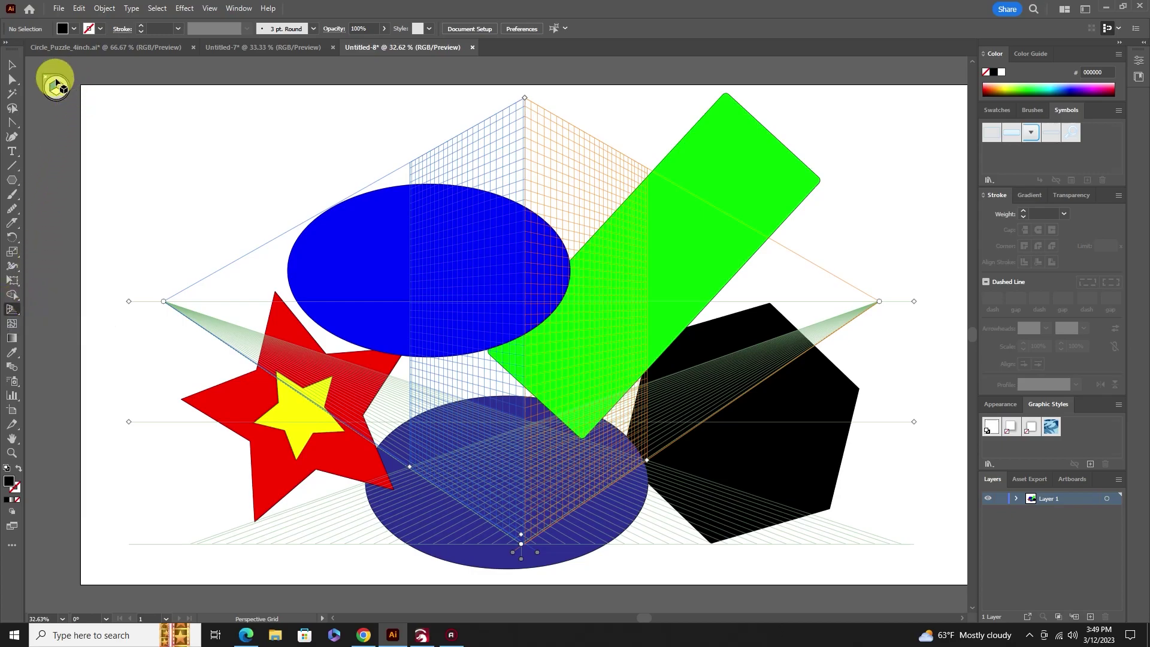
pyautogui.hotkey('shift', 'p')
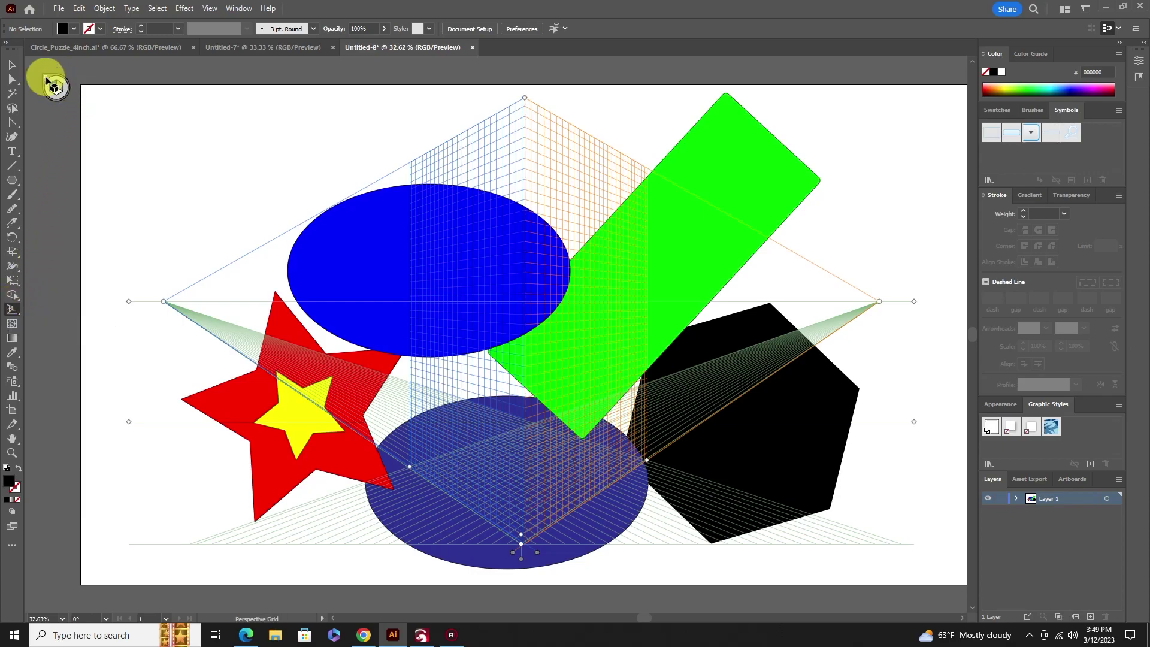
pyautogui.hotkey('shift', 'v')
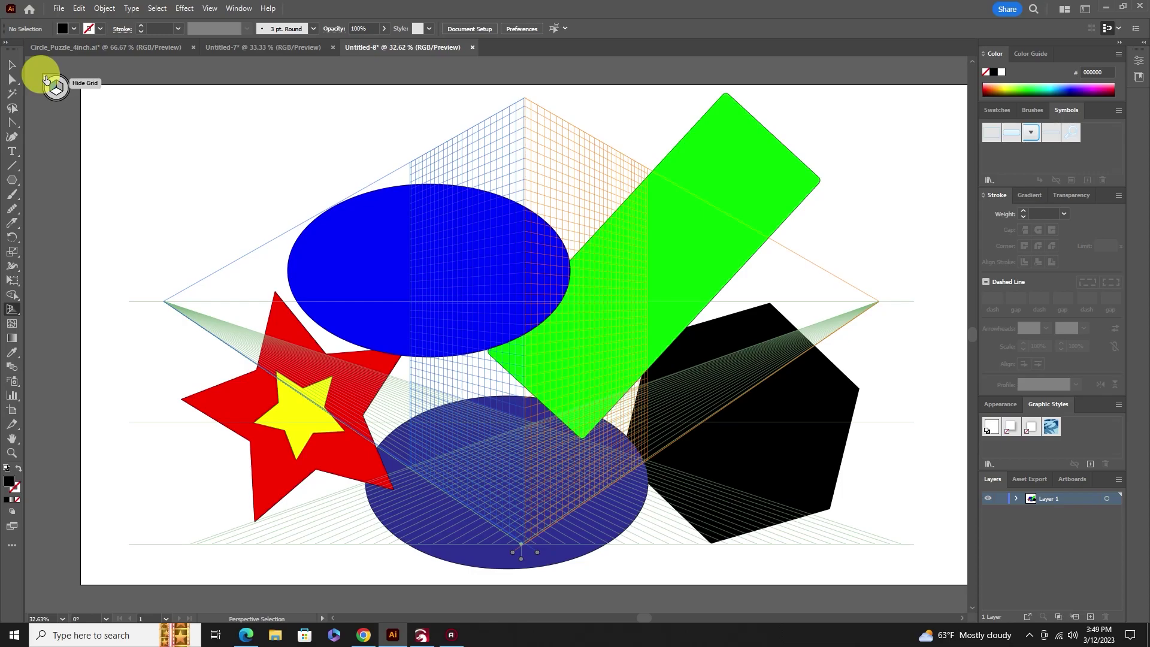
pyautogui.click(45, 79)
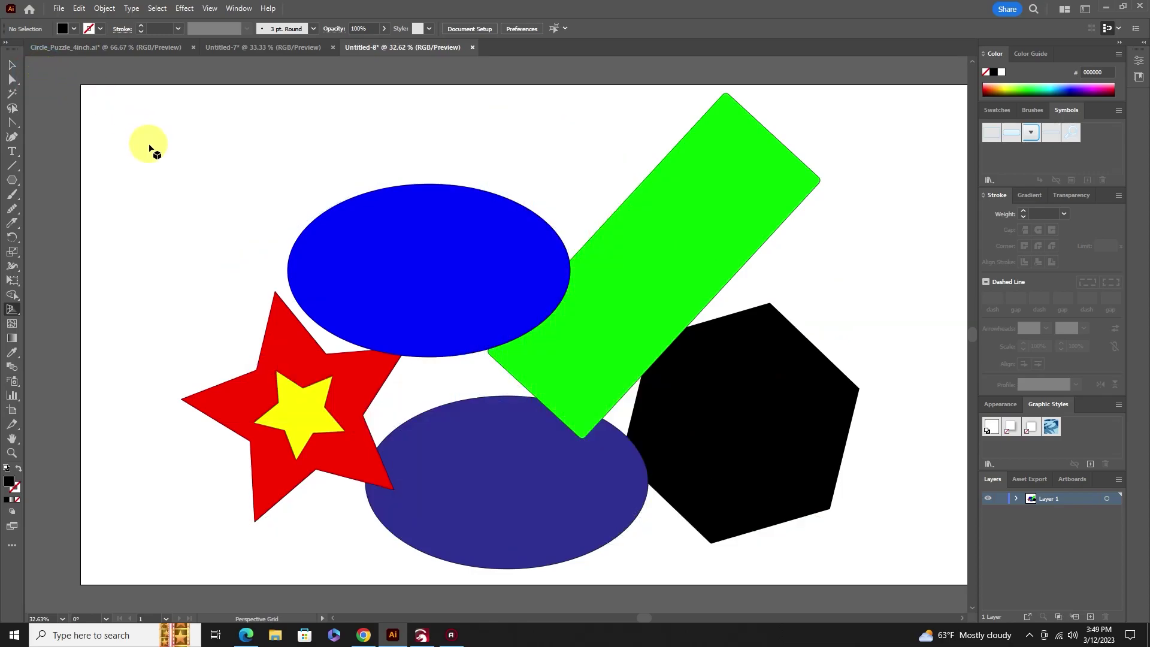
# - Pick the Selection tool, then the Perspective Grid Tool, so the two-point grid reappears
pyautogui.click(12, 65)
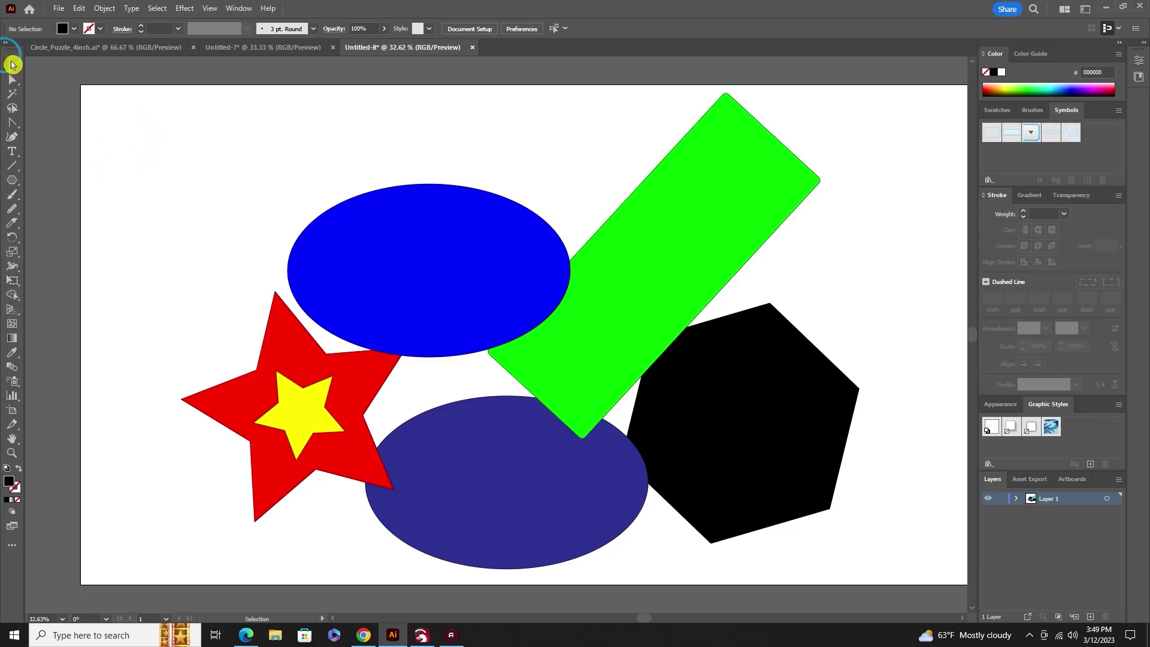
pyautogui.click(13, 309)
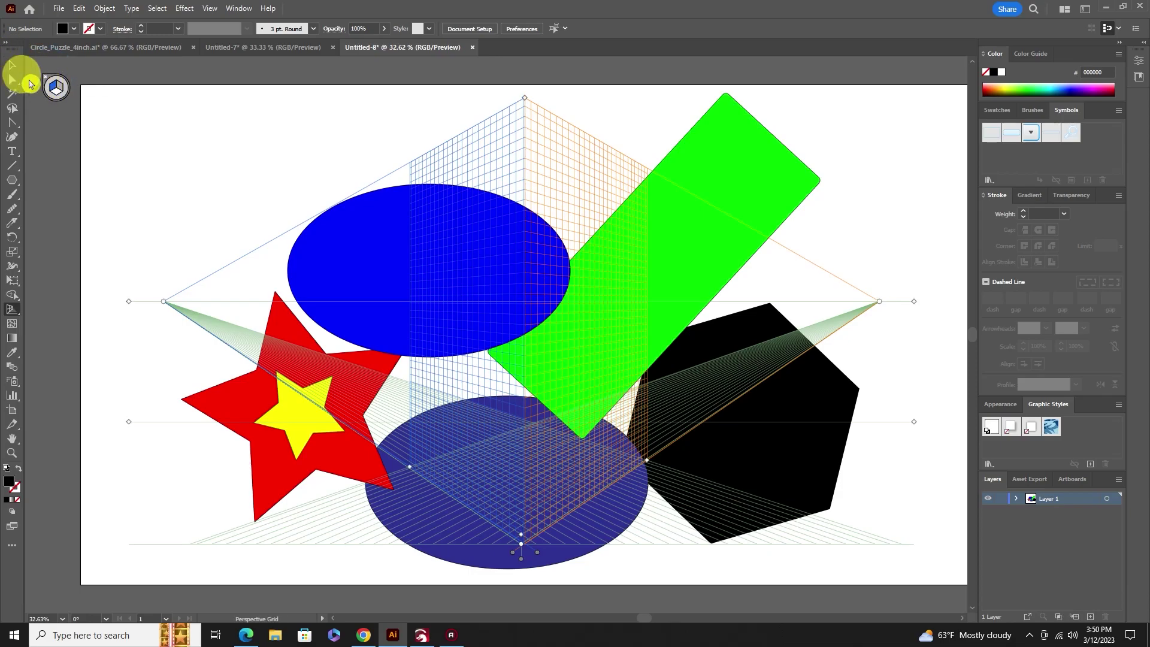
# - Clear the active plane on the plane switching widget and choose Hide Grid
pyautogui.click(51, 80)
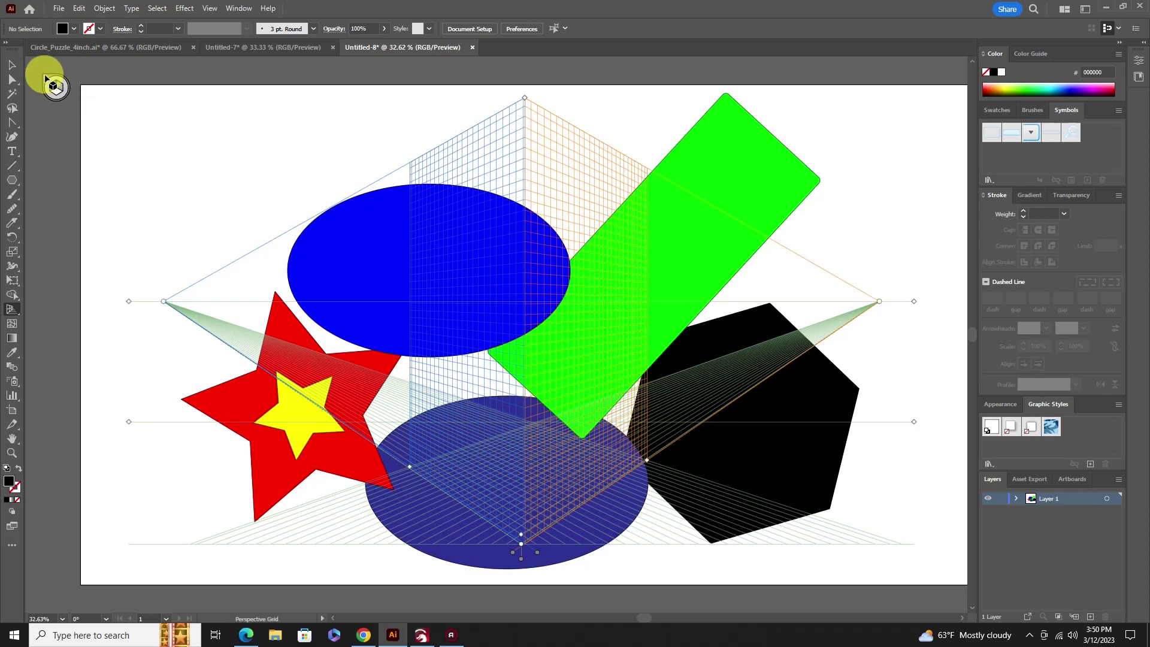
pyautogui.click(40, 75)
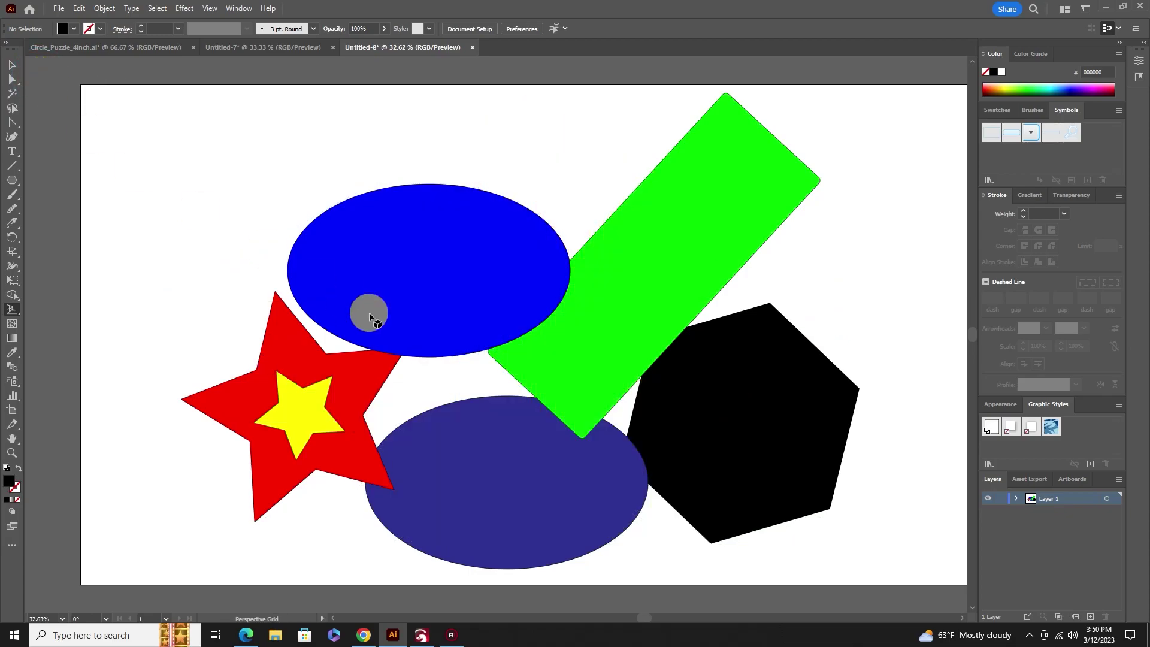